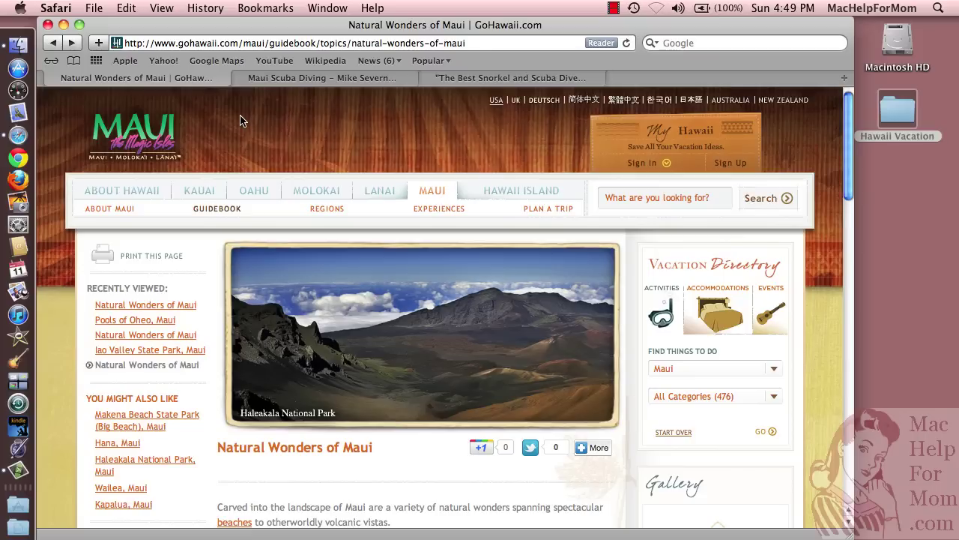
Bookmark the Natural Wonders of Maui page under its default name and verify it appears in Bookmarks
scroll(240, 120, down, 3)
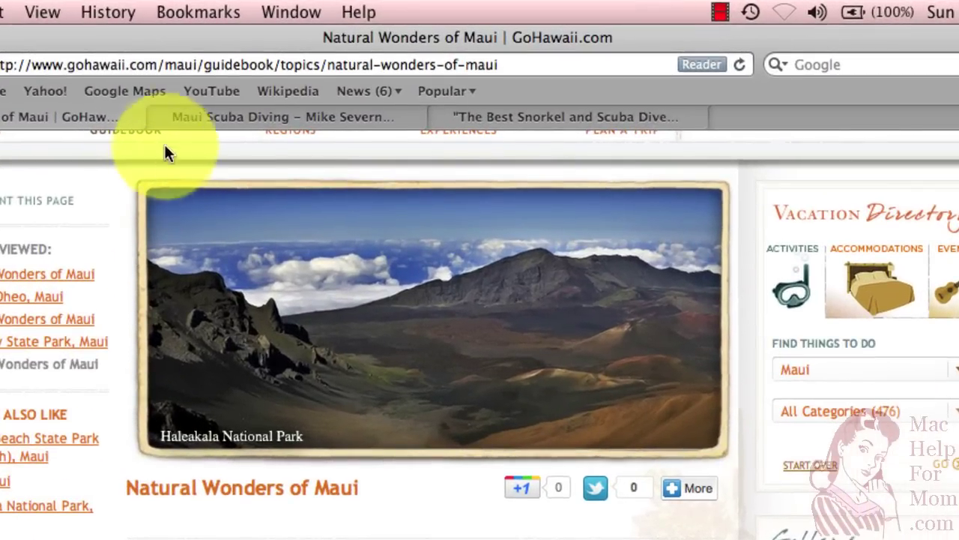
click(199, 14)
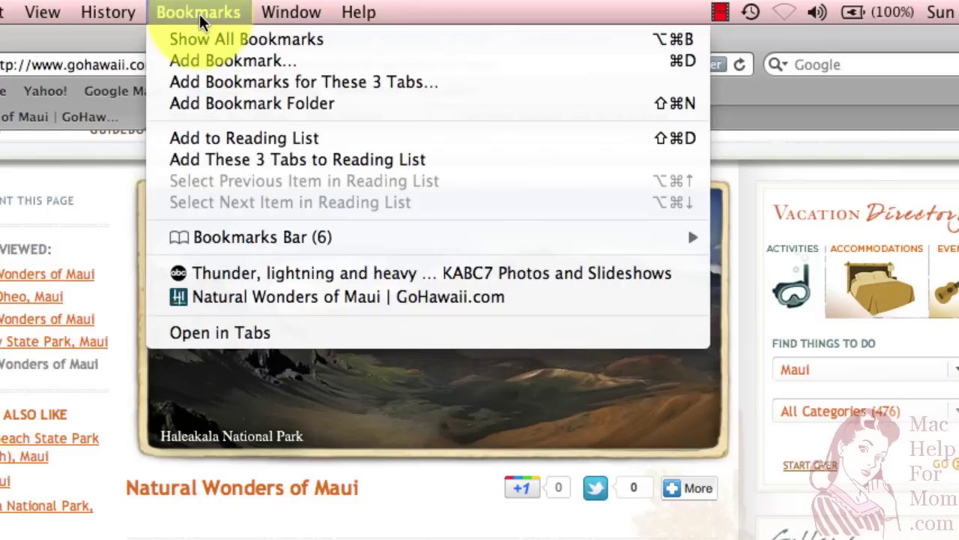
click(208, 63)
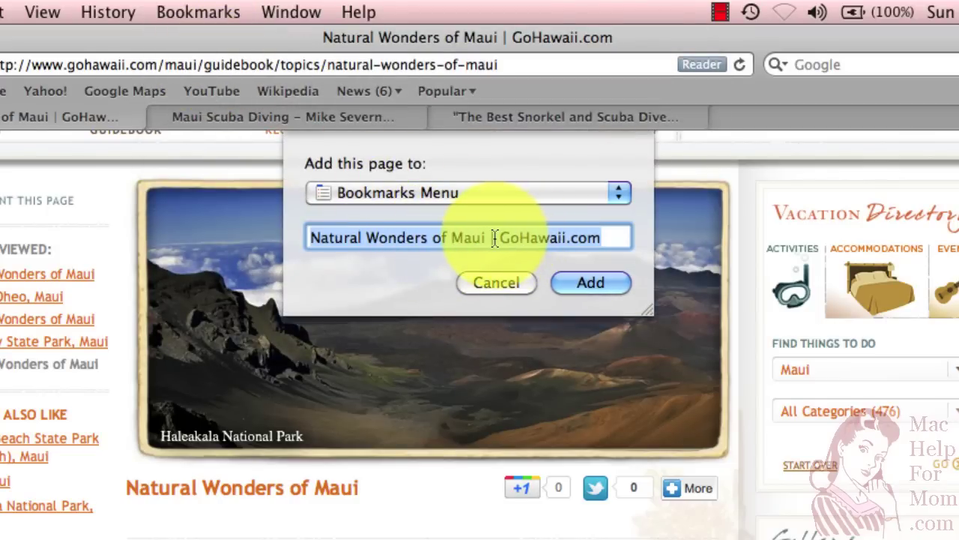
click(583, 286)
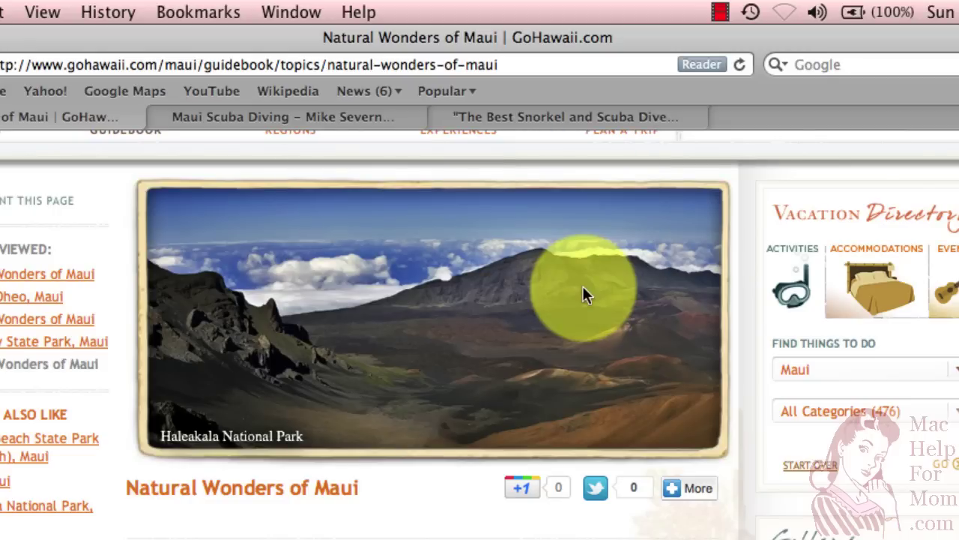
click(215, 15)
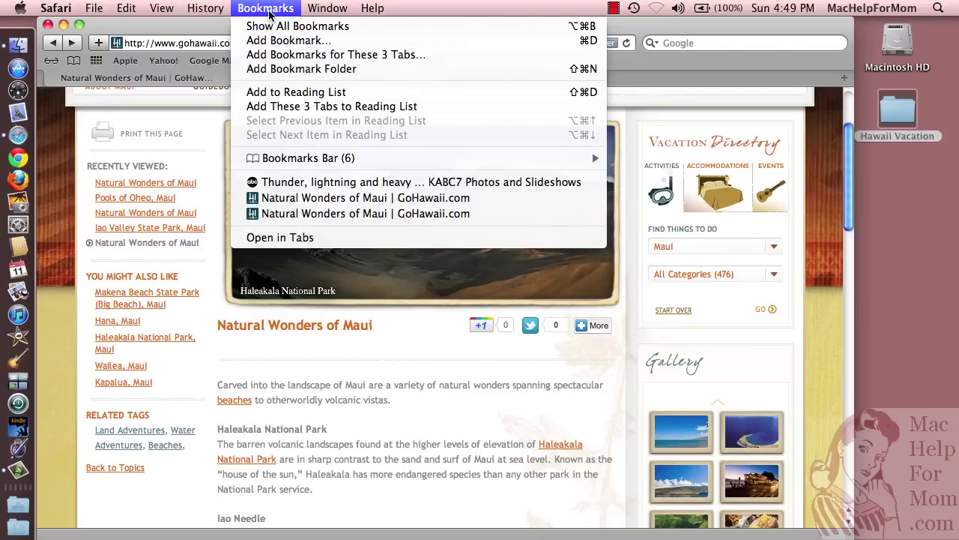
Open the Hana, Maui article and add it to the Reading List
click(268, 11)
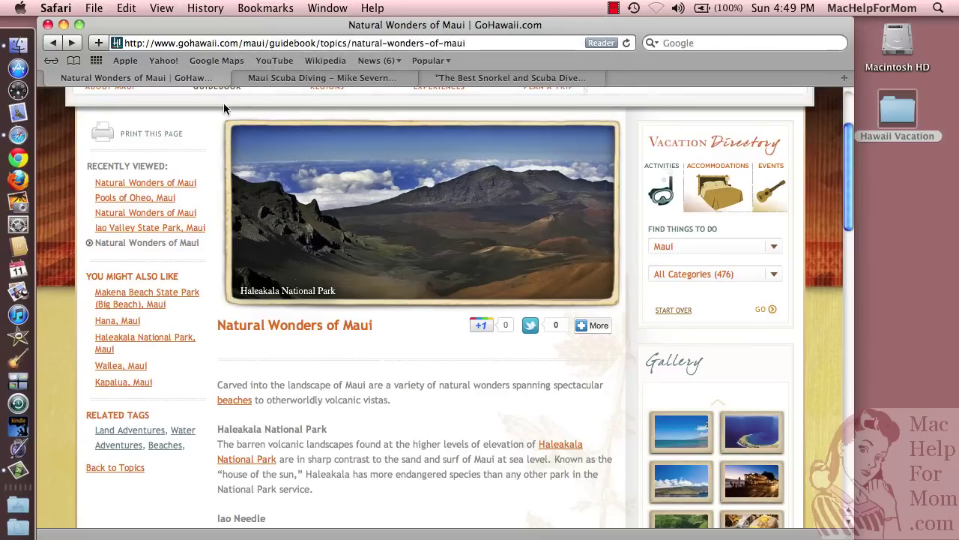
click(128, 322)
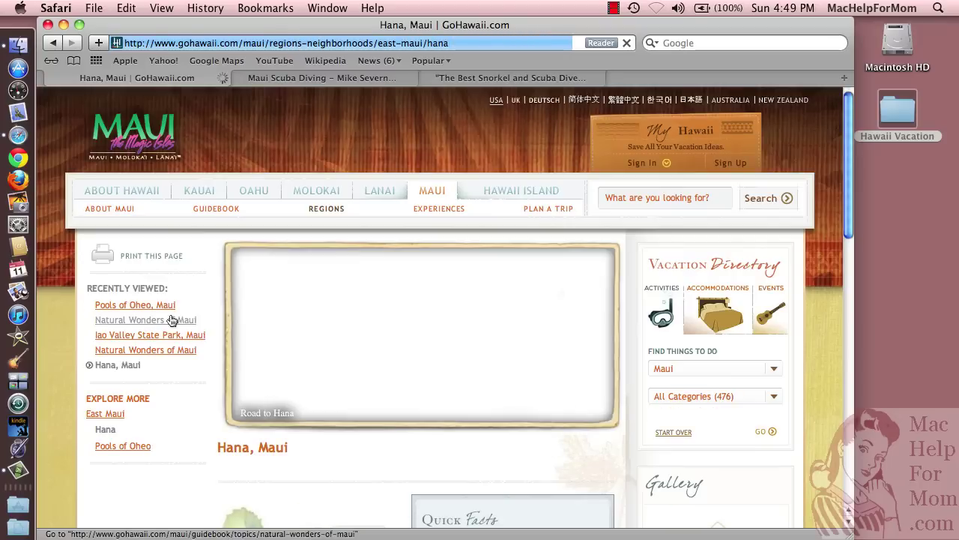
scroll(204, 271, down, 1)
scroll(204, 272, down, 4)
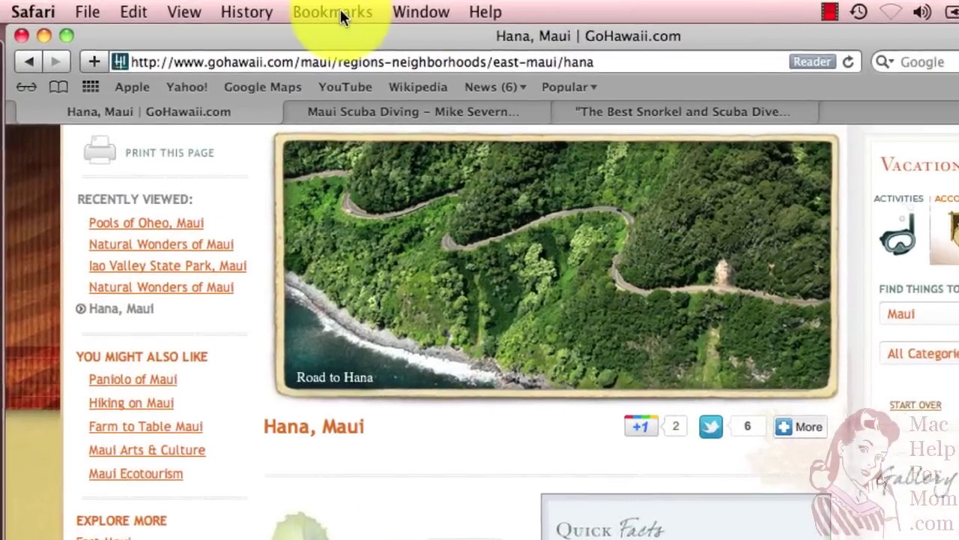
click(272, 11)
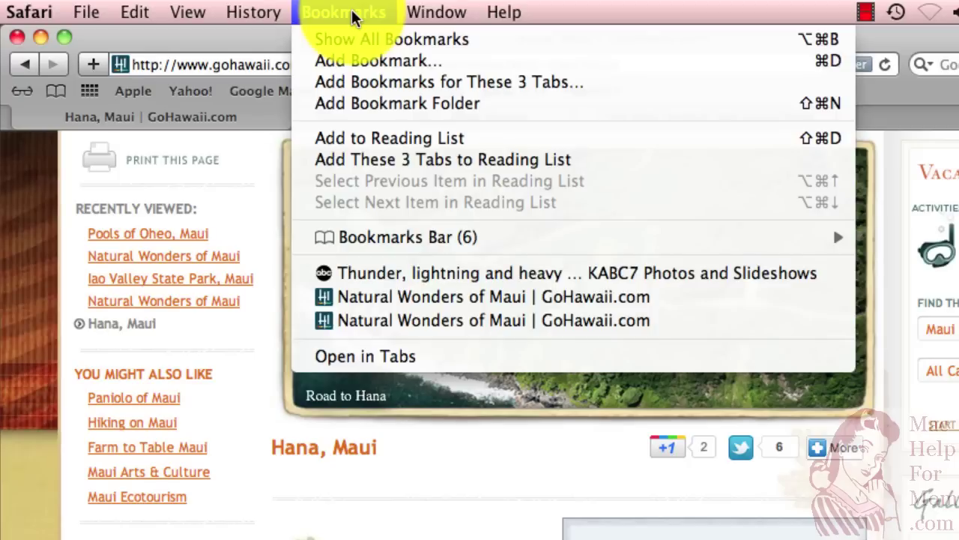
click(372, 138)
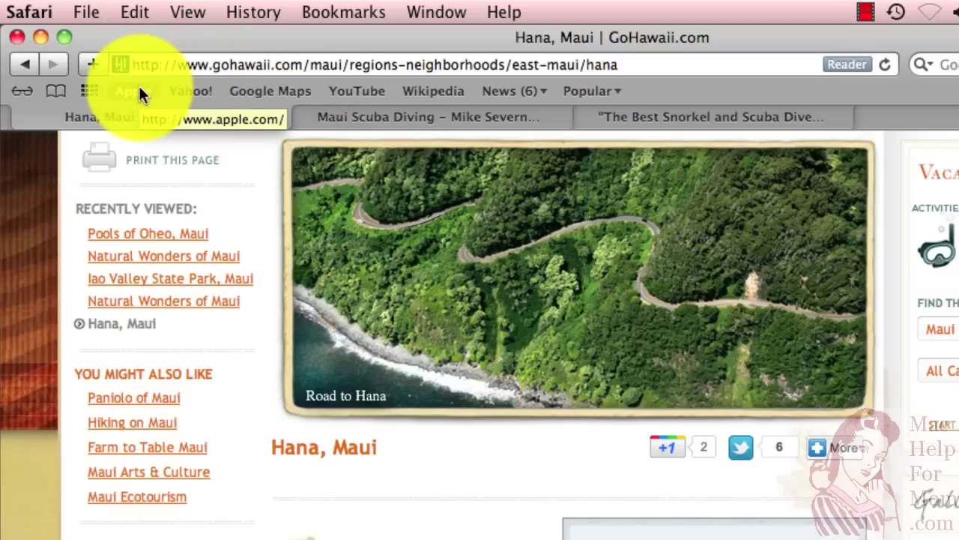
click(189, 12)
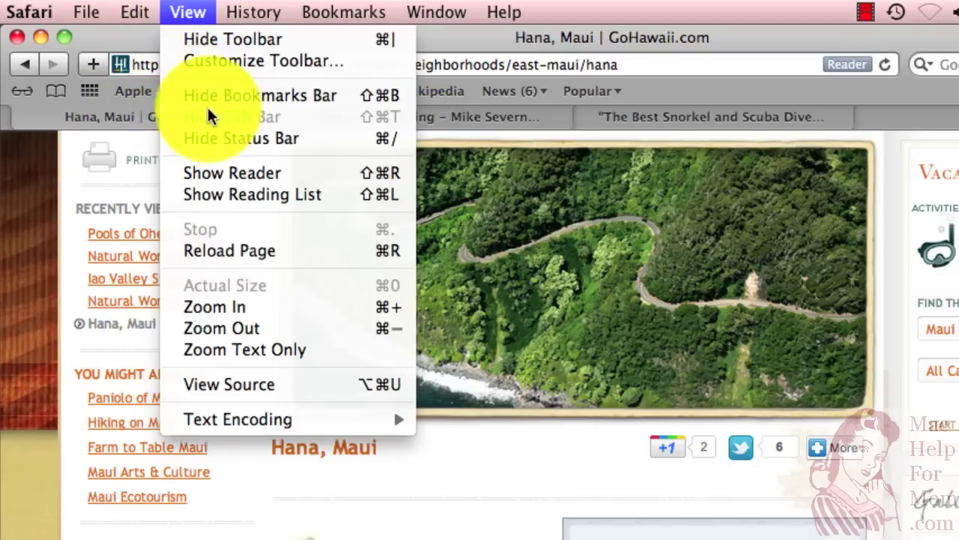
click(221, 196)
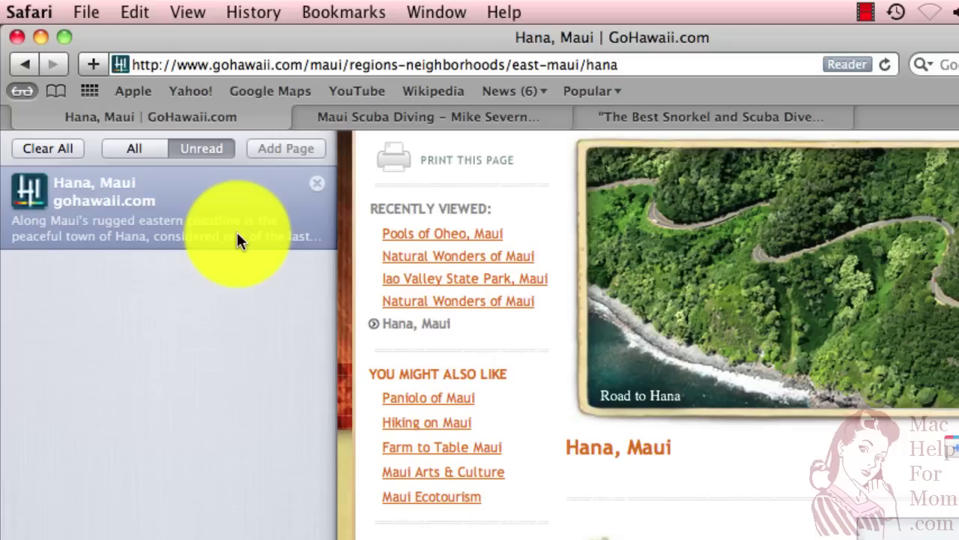
click(26, 91)
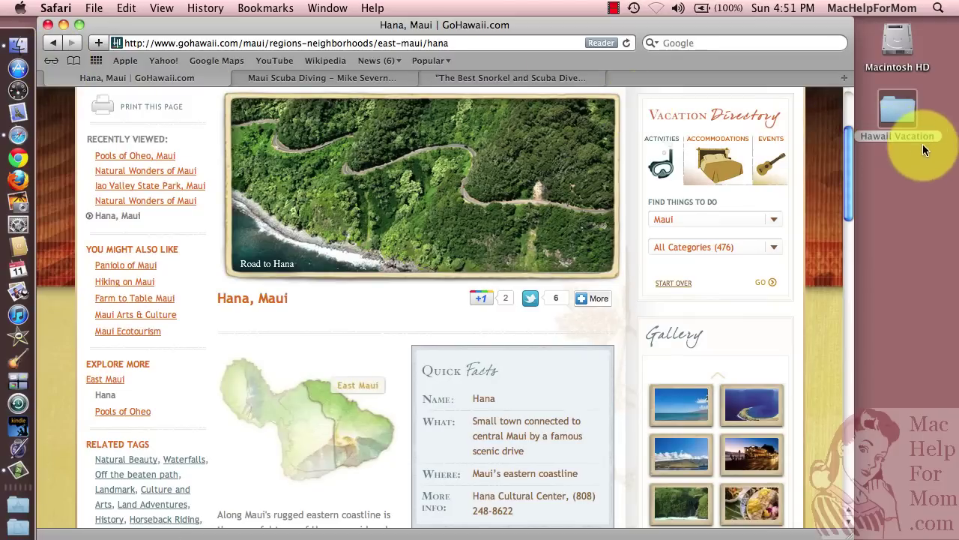
Review the Hawaii Vacation folder's files, close it, and return to the Maui Scuba Diving tab
double_click(902, 111)
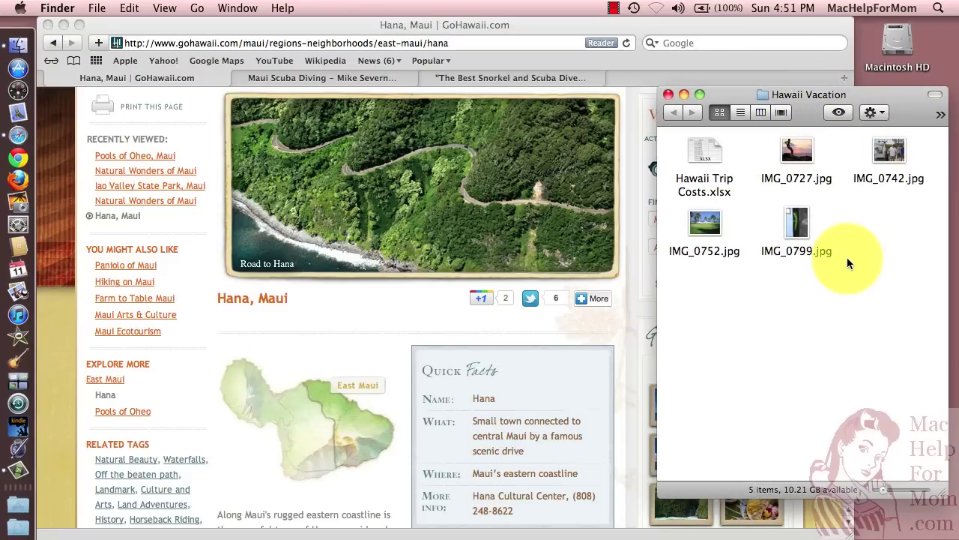
click(705, 151)
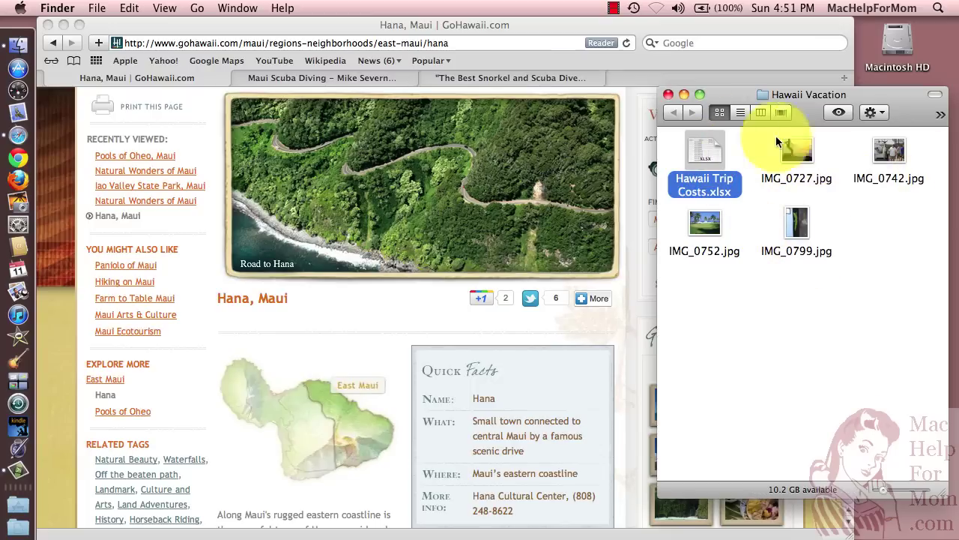
click(669, 95)
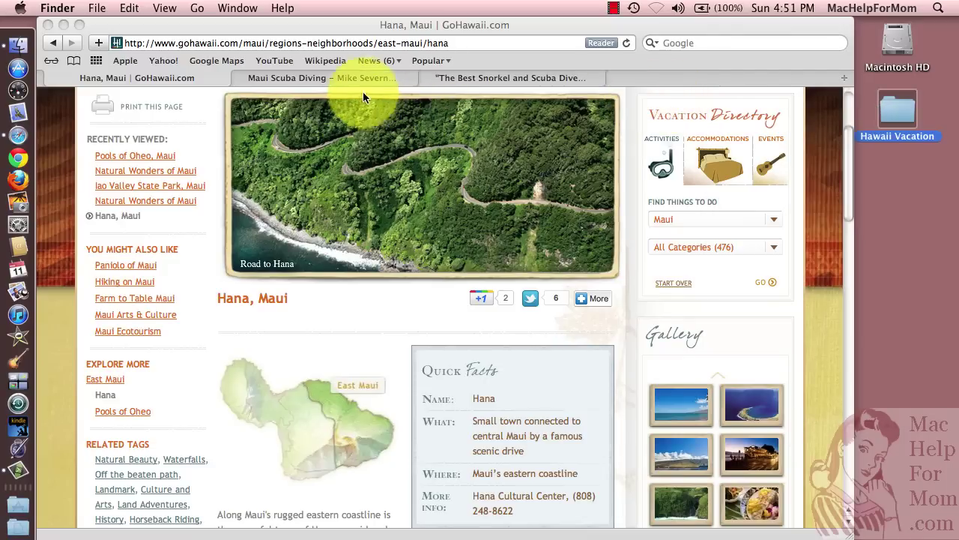
click(345, 78)
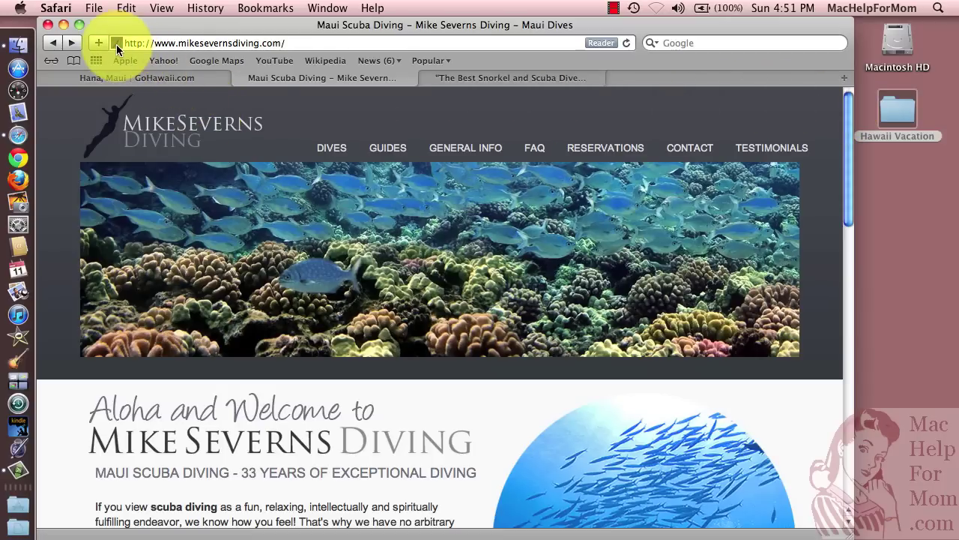
Drag the Maui Scuba Diving page and the Manta Night Dive/Snorkel link into Hawaii Vacation, then check both files
drag(117, 49, 899, 107)
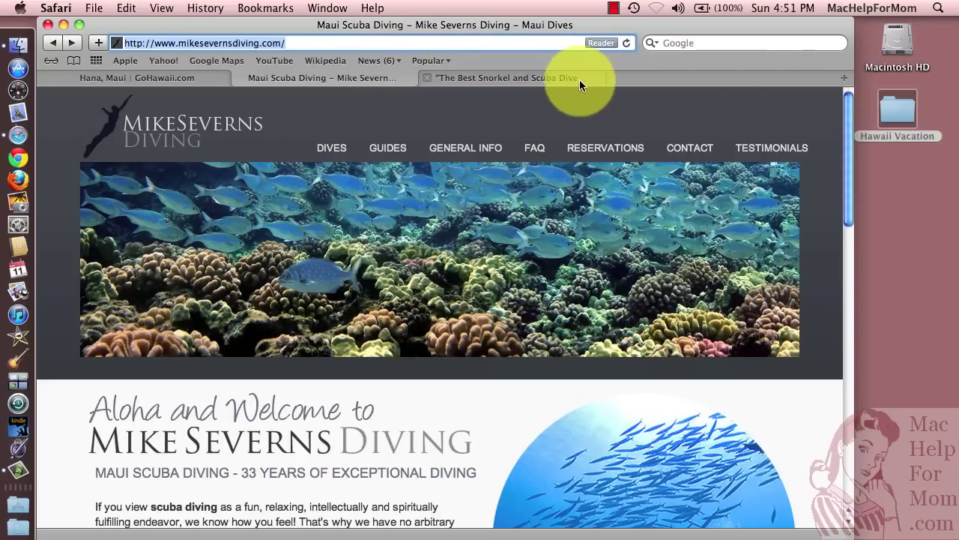
click(546, 76)
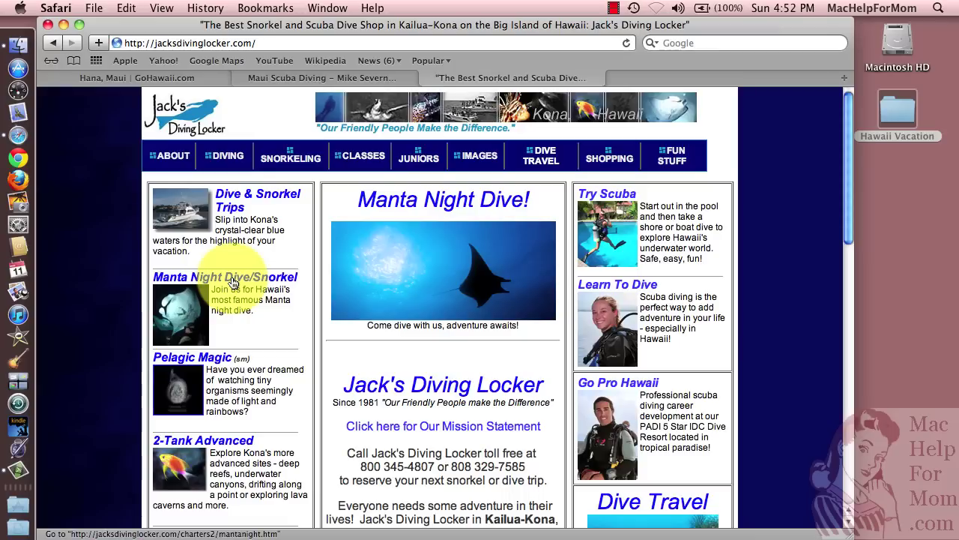
drag(232, 282, 893, 118)
double_click(893, 118)
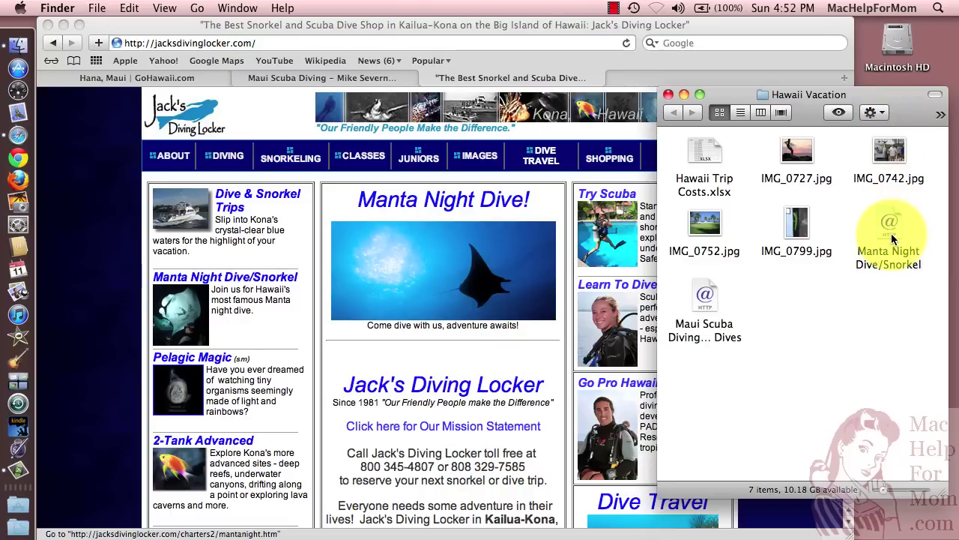
click(889, 228)
click(707, 298)
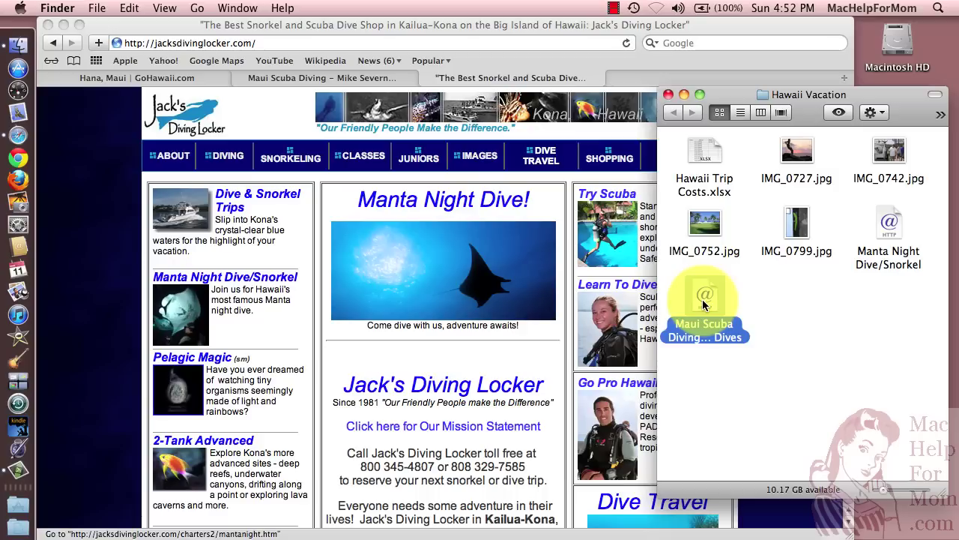
Open the saved Manta Night Dive/Snorkel link file, check the folder, then return to Maui Scuba Diving
double_click(887, 221)
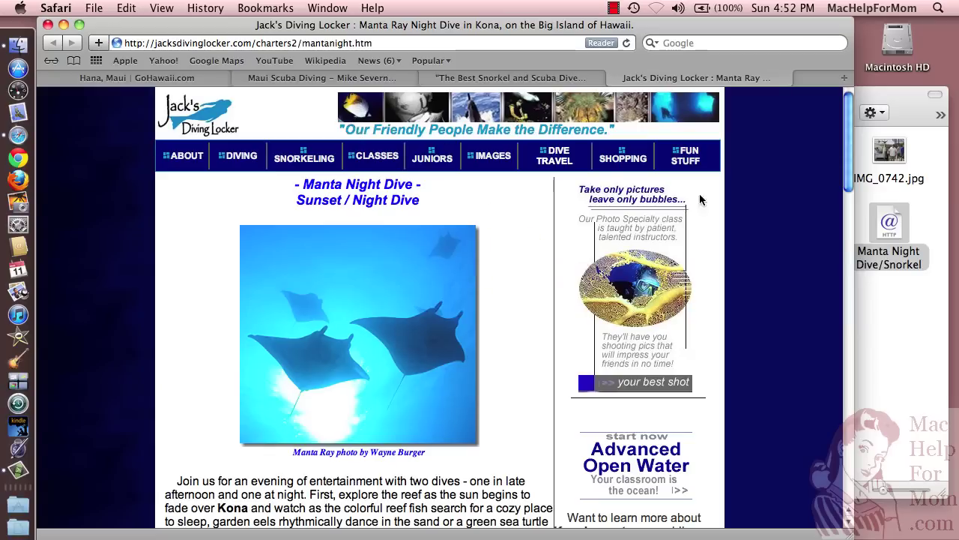
click(884, 259)
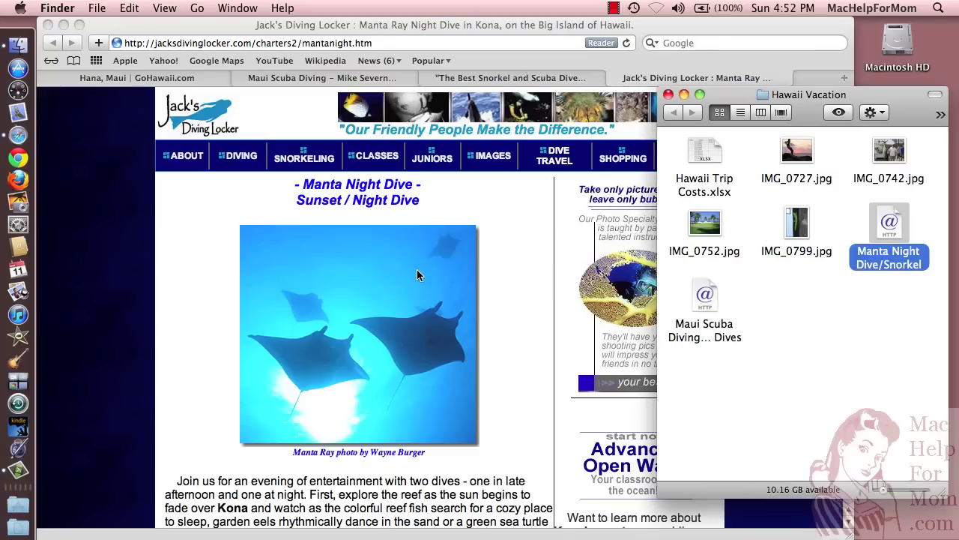
click(342, 79)
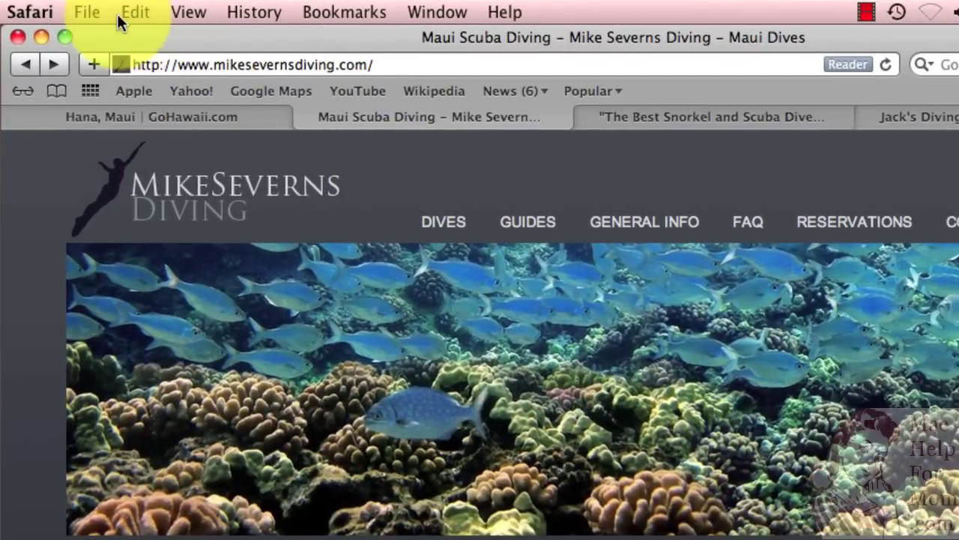
Save the Maui Scuba Diving page into Hawaii Vacation in Web Archive format
click(90, 16)
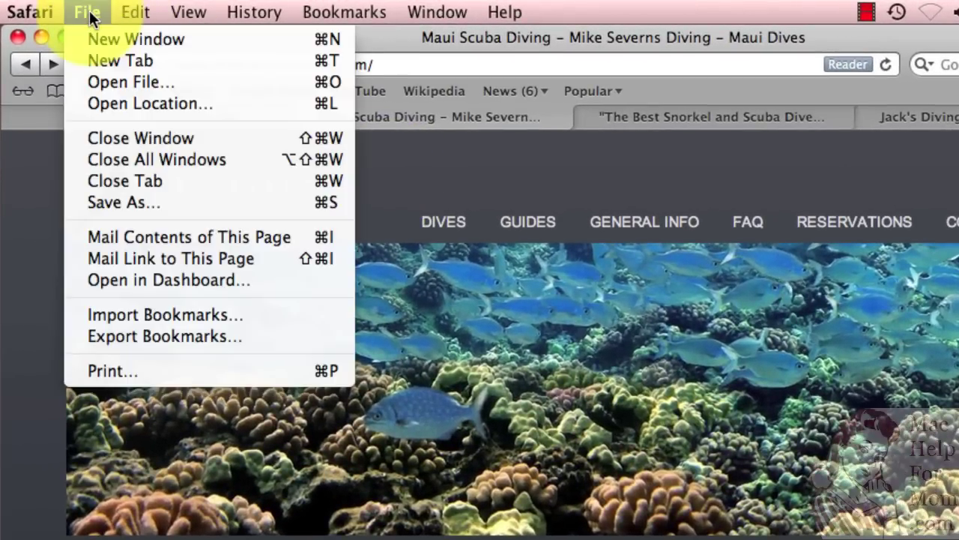
click(137, 204)
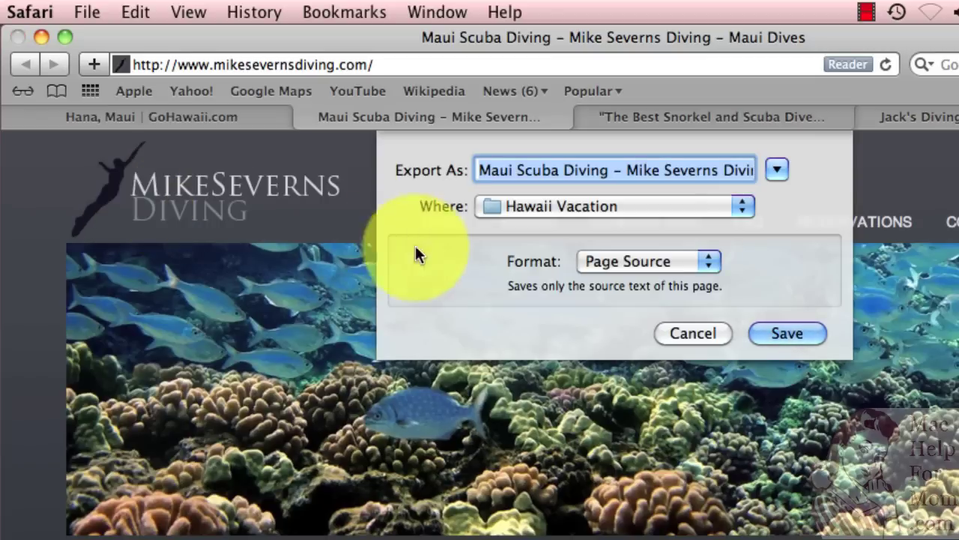
click(678, 261)
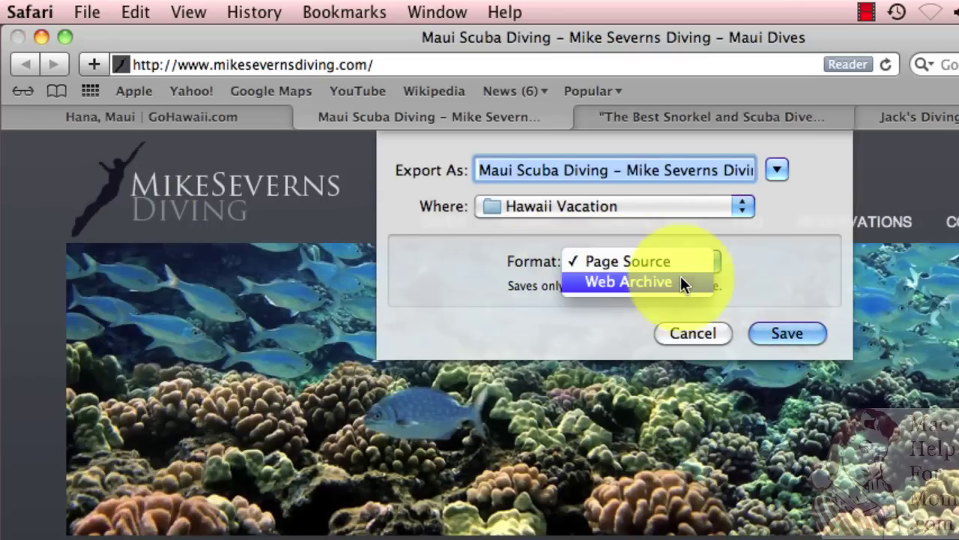
click(677, 283)
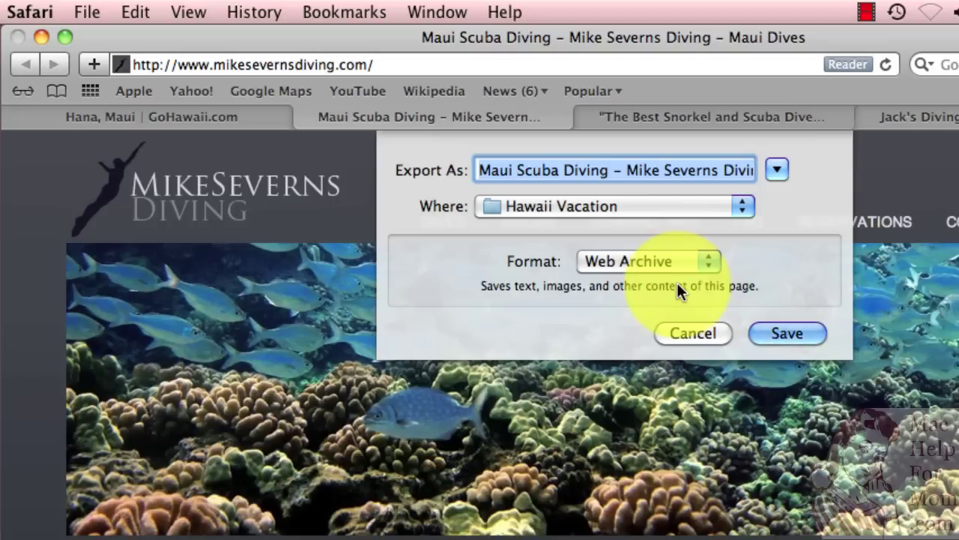
click(679, 261)
click(670, 242)
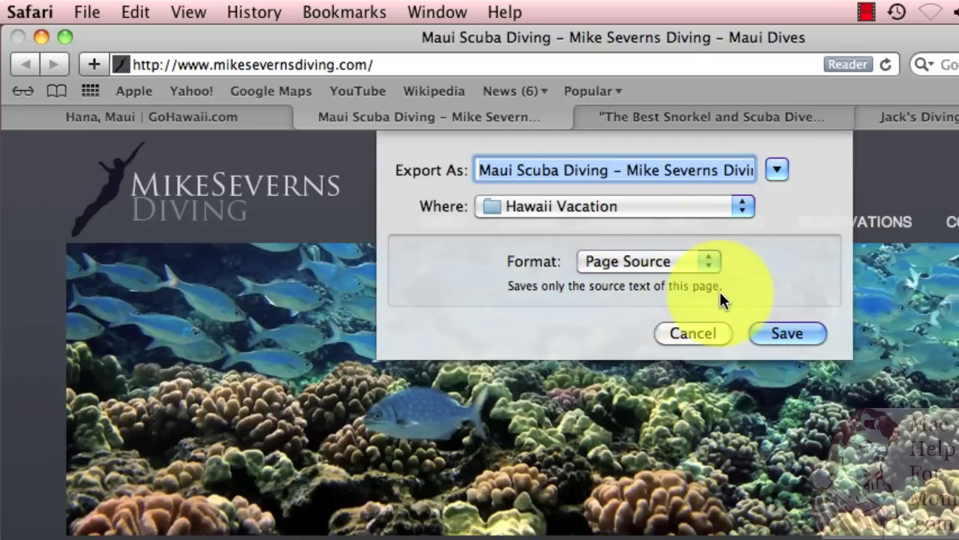
click(706, 262)
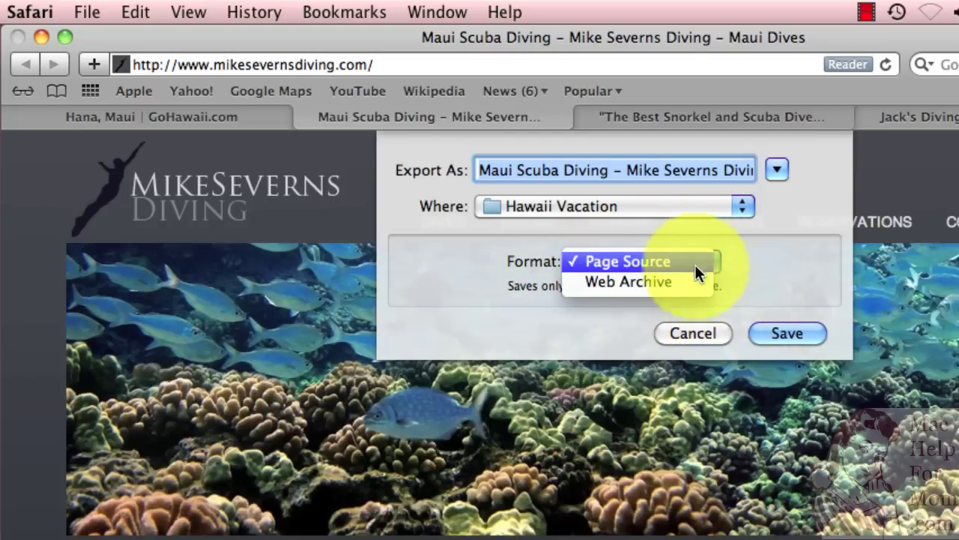
click(687, 283)
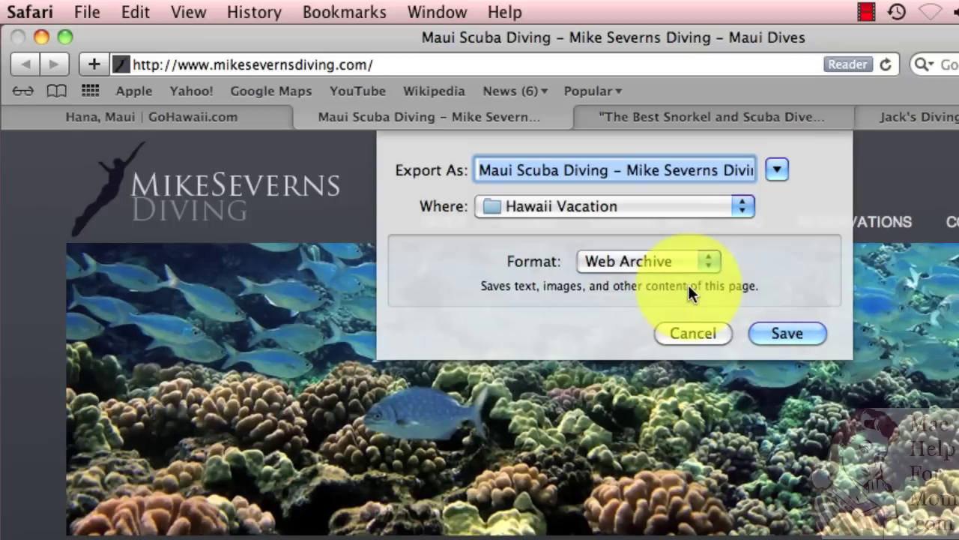
click(784, 331)
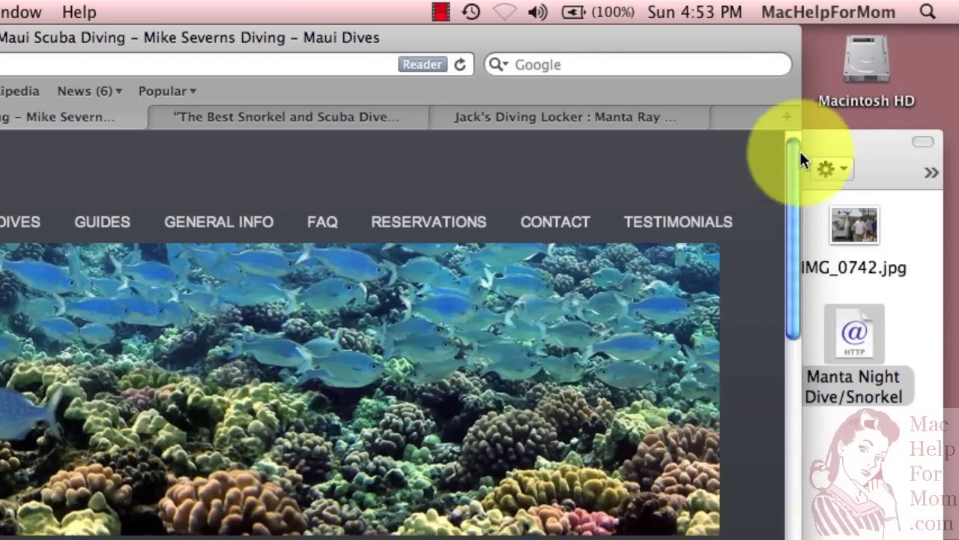
Open the Maui Scuba Diving web archive from the Hawaii Vacation folder in Safari
click(831, 140)
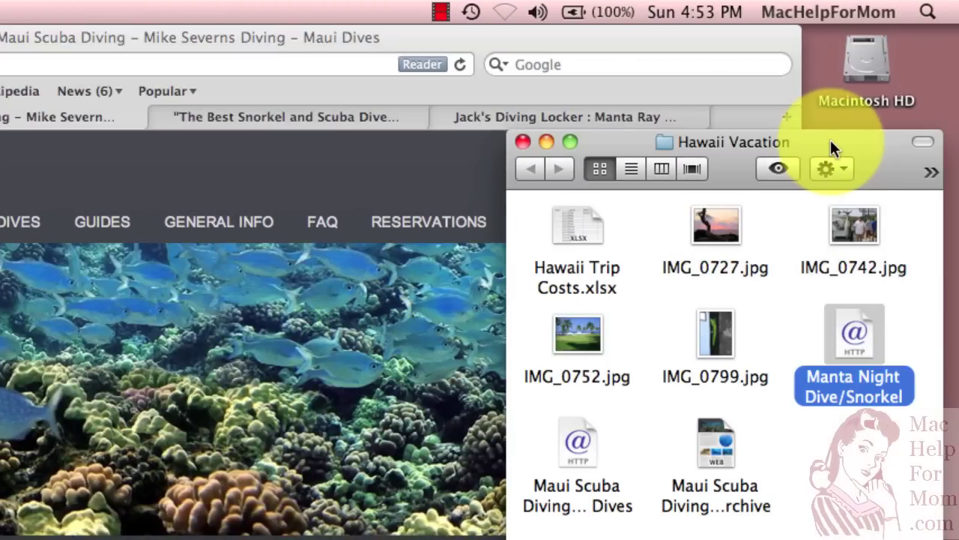
click(715, 445)
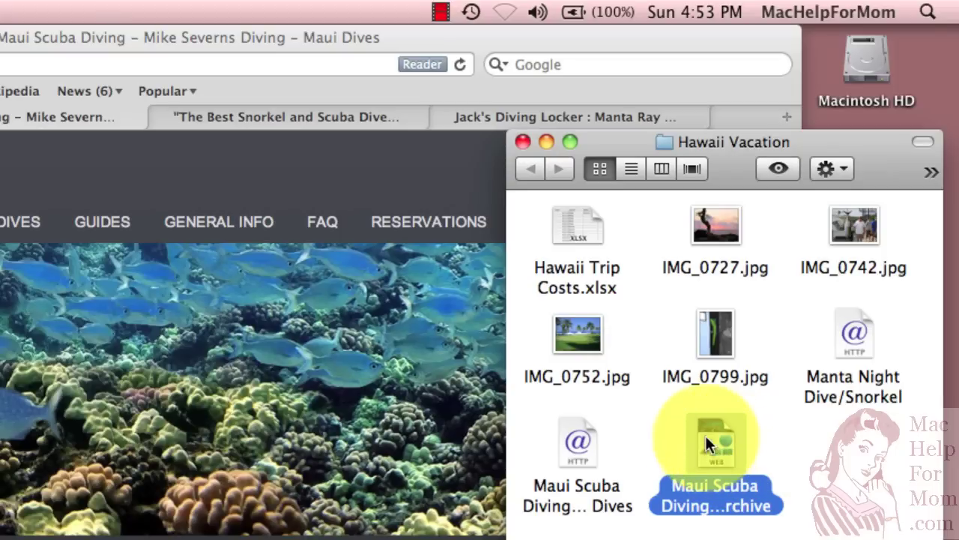
click(575, 443)
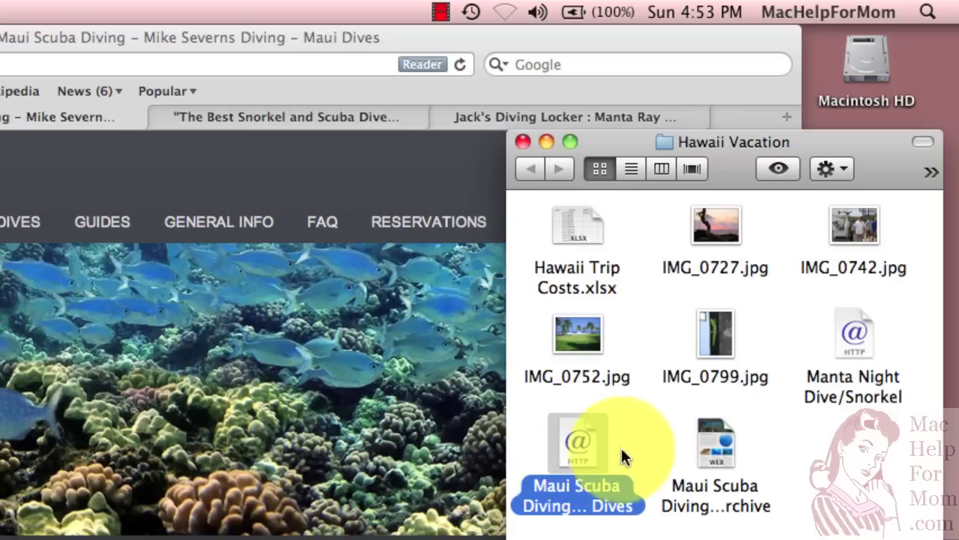
click(718, 454)
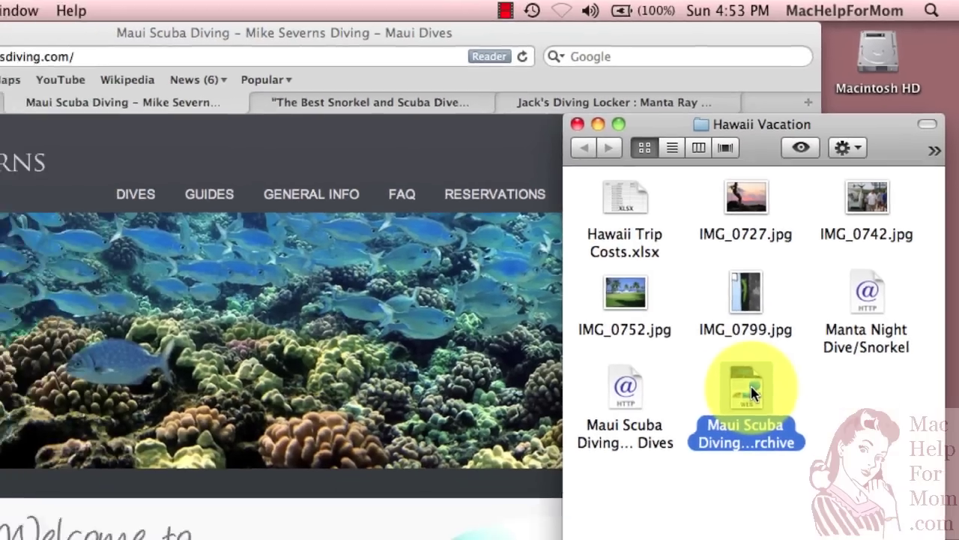
double_click(719, 447)
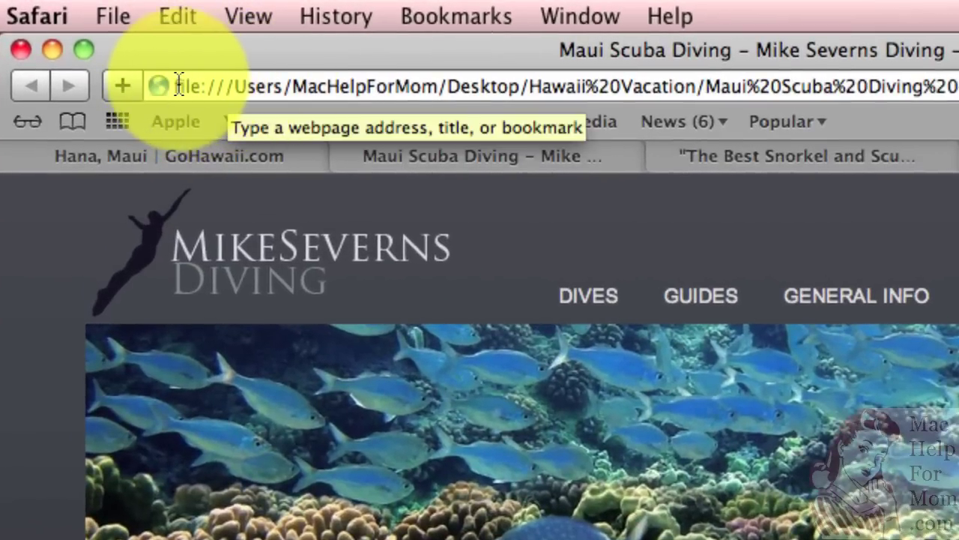
Check the archived page's address and show the Reading List with the Hana, Maui entry
click(547, 154)
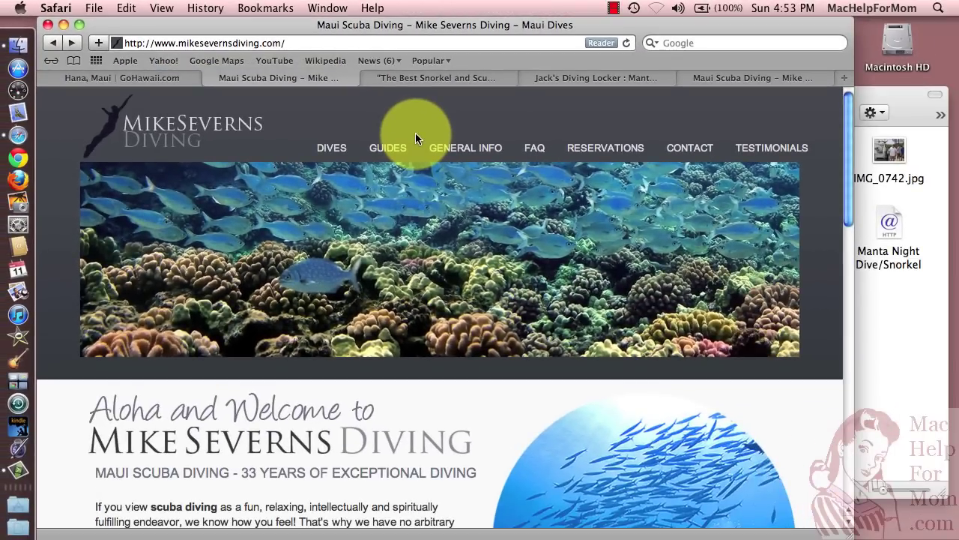
click(265, 8)
click(265, 8)
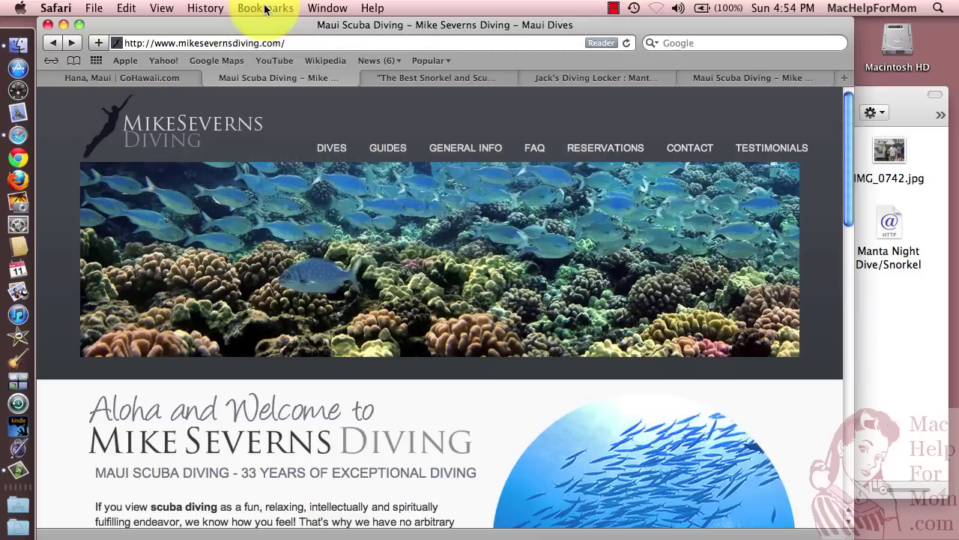
click(52, 61)
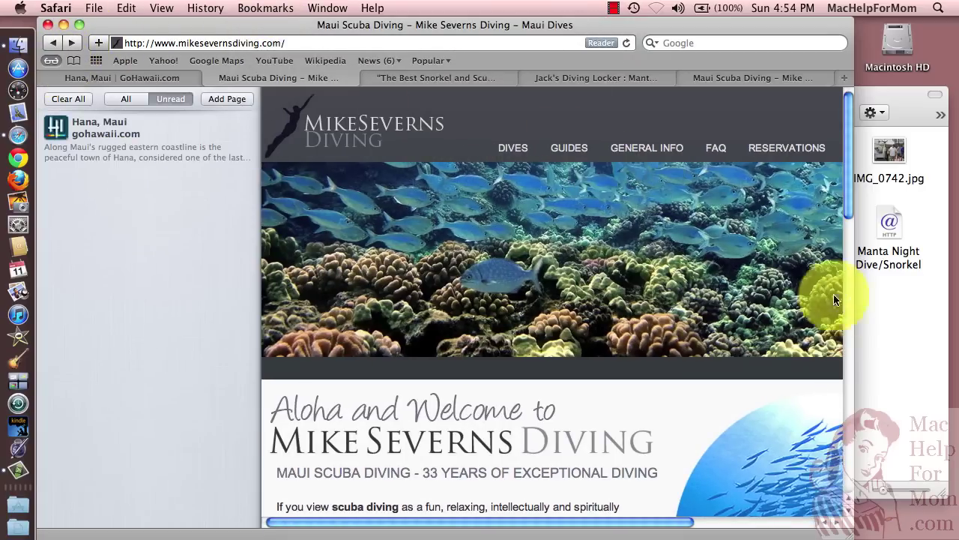
Review the two link files and the web archive in the Hawaii Vacation folder
click(900, 343)
click(891, 227)
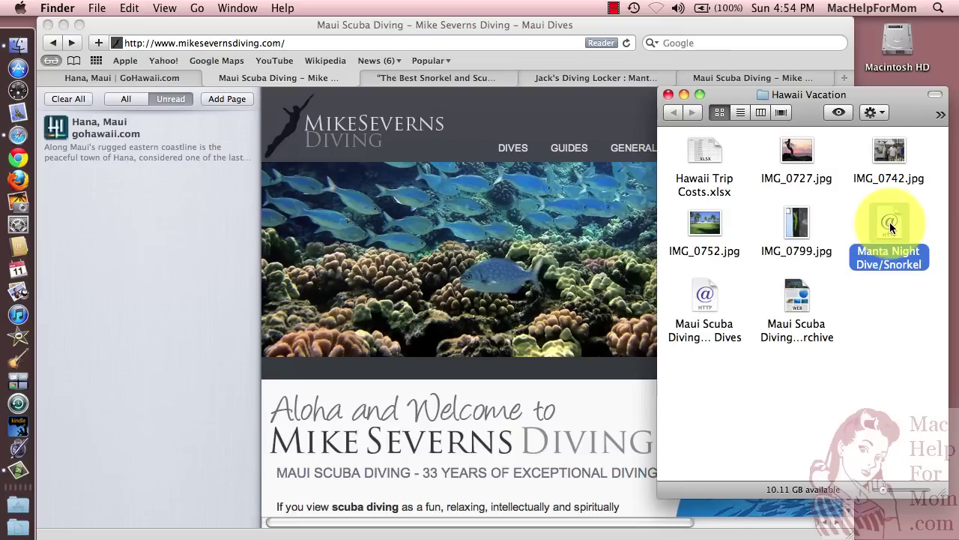
click(703, 298)
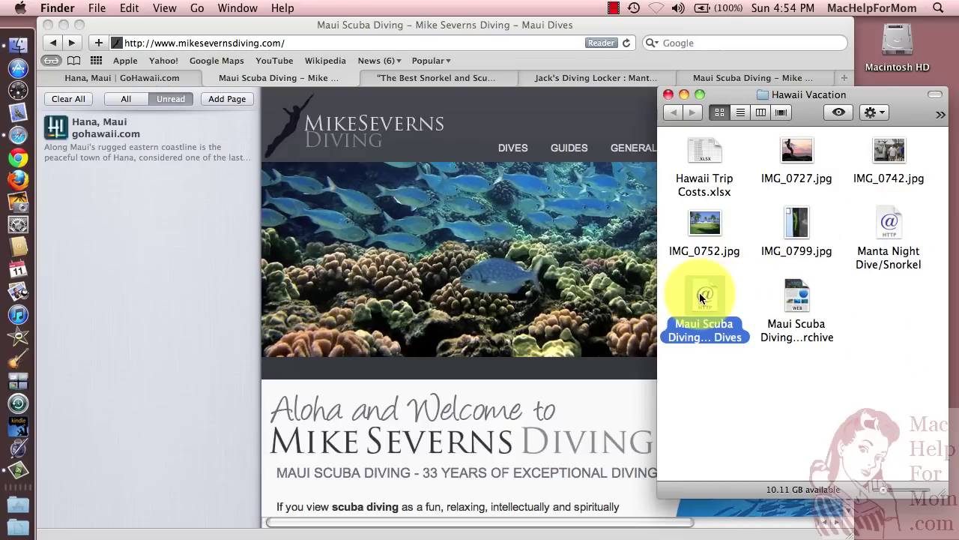
click(799, 300)
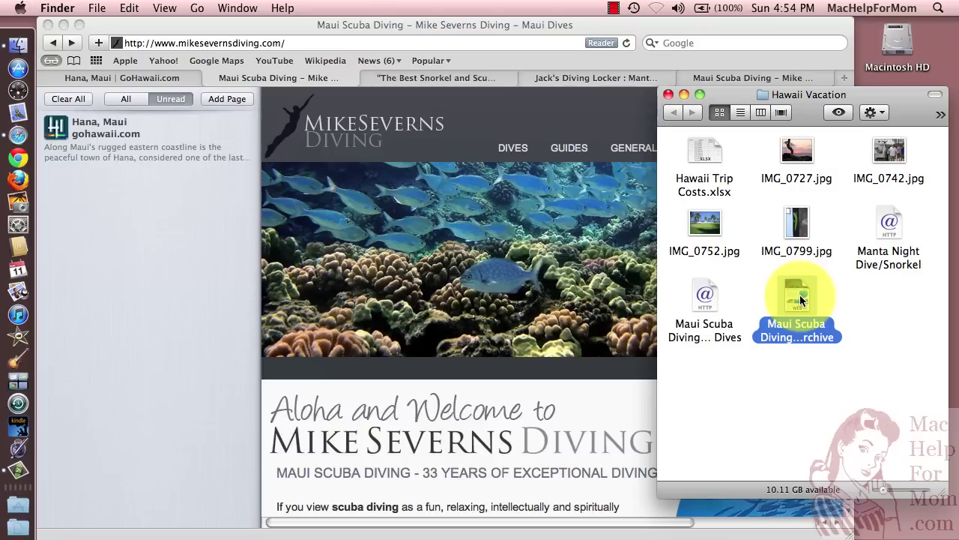